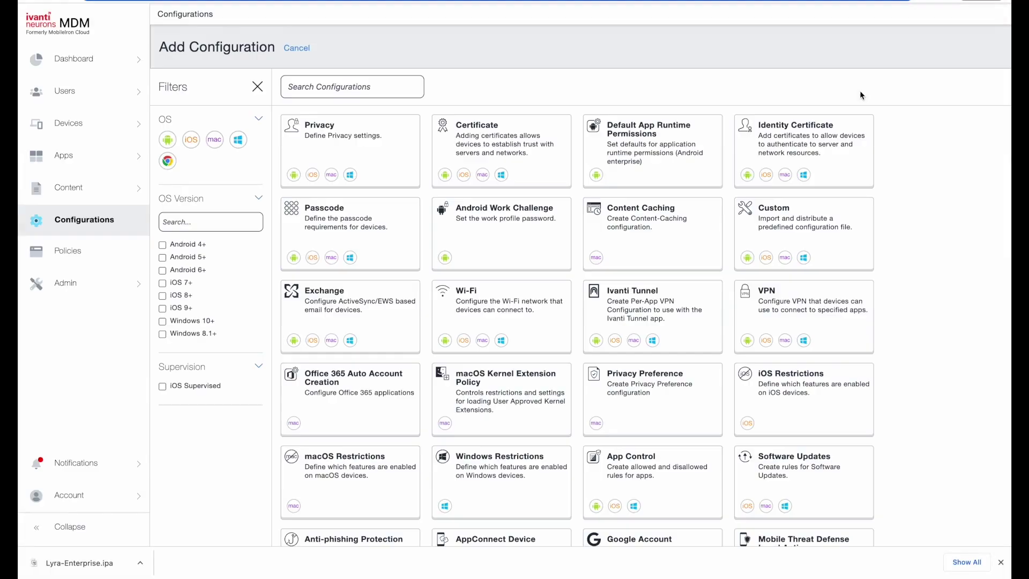
- Start a Partner Device Compliance configuration with Google BeyondCorp Compliance as the partner
left_click(372, 92)
type("part")
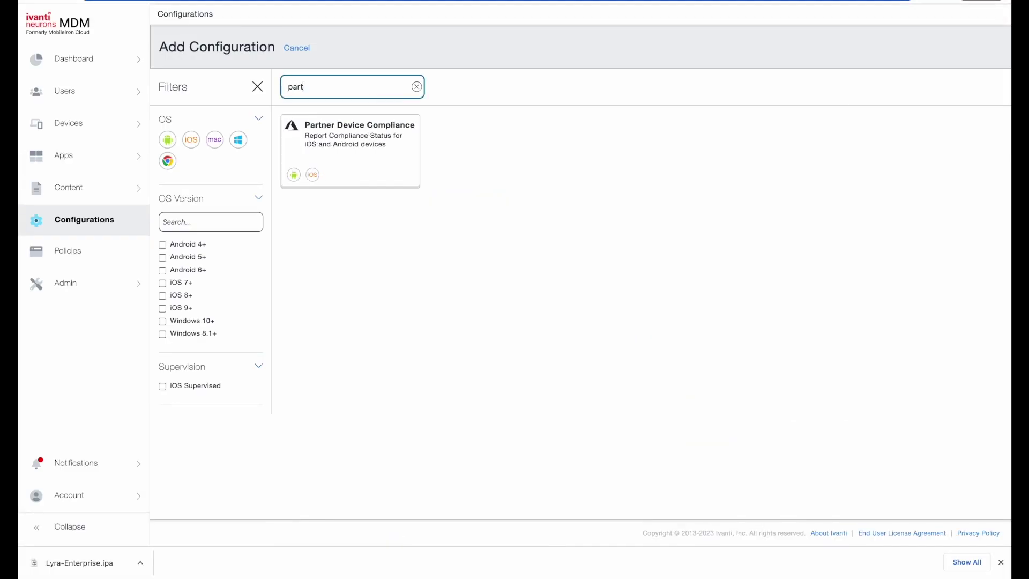
left_click(364, 153)
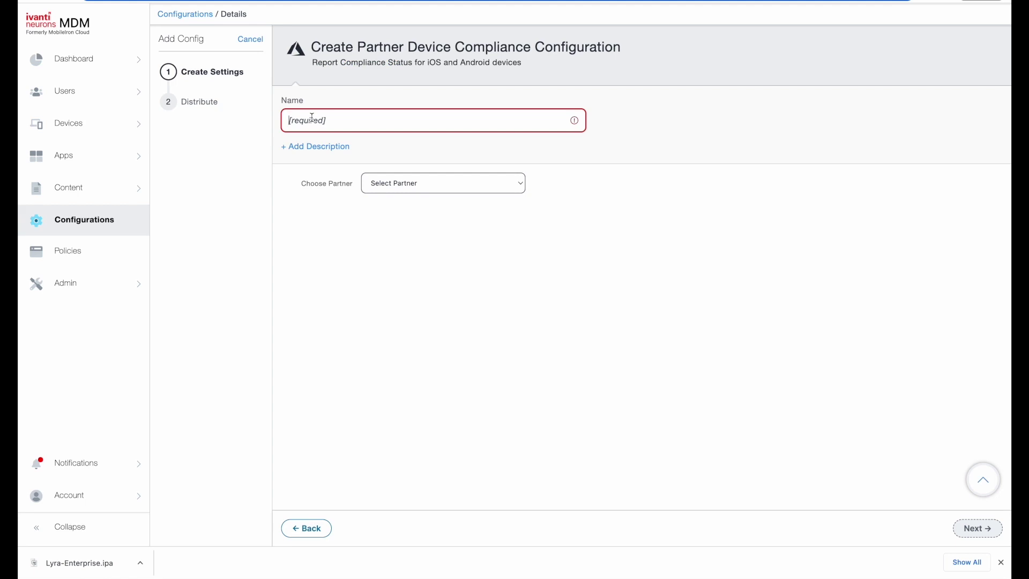
type("GoogleBCConfig")
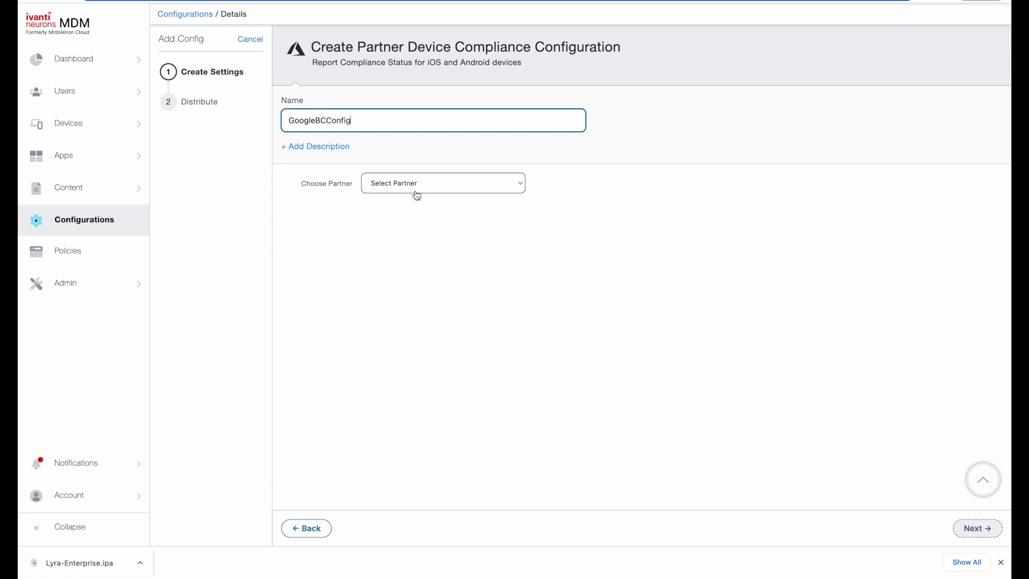
left_click(417, 194)
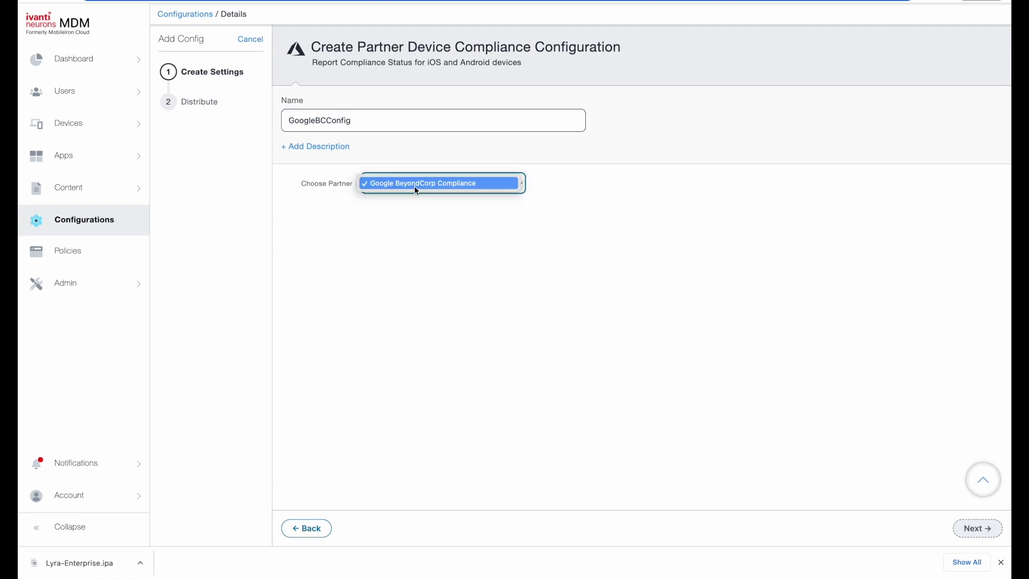
left_click(413, 185)
- Distribute the configuration with Custom distribution to the iOS demo user only
left_click(978, 528)
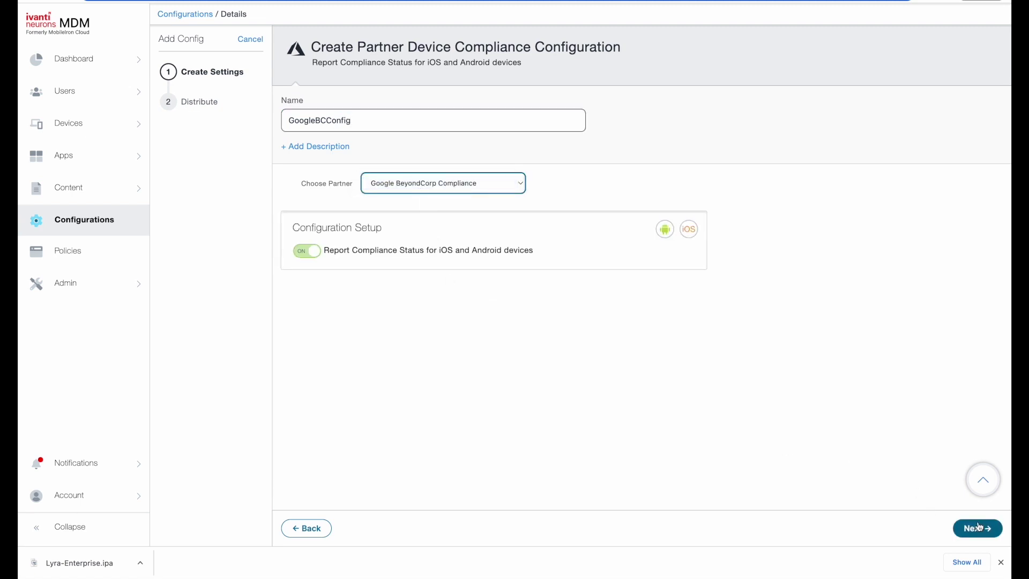
left_click(649, 210)
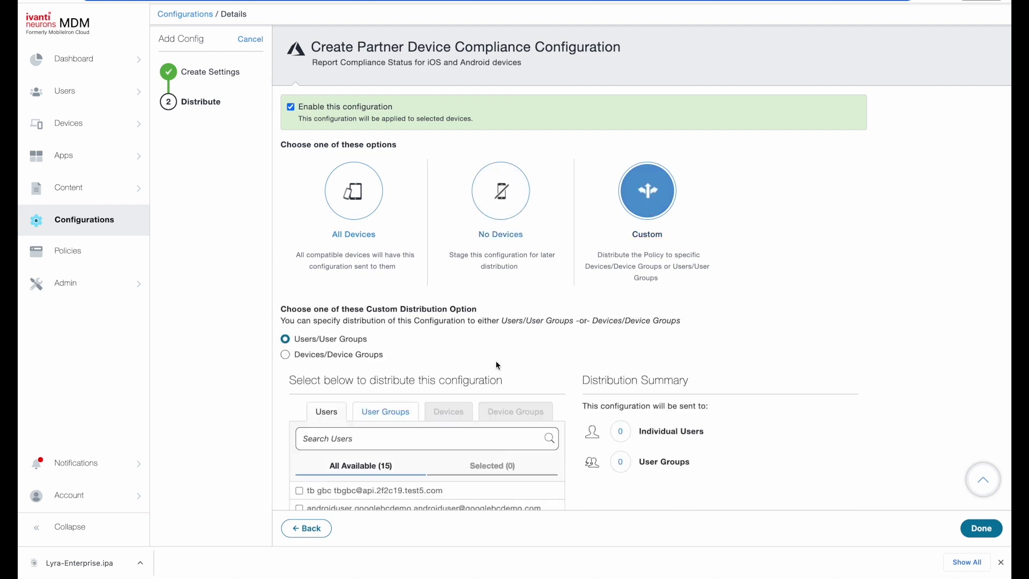
scroll(482, 362, "down", 3)
scroll(467, 370, "down", 3)
scroll(451, 377, "down", 3)
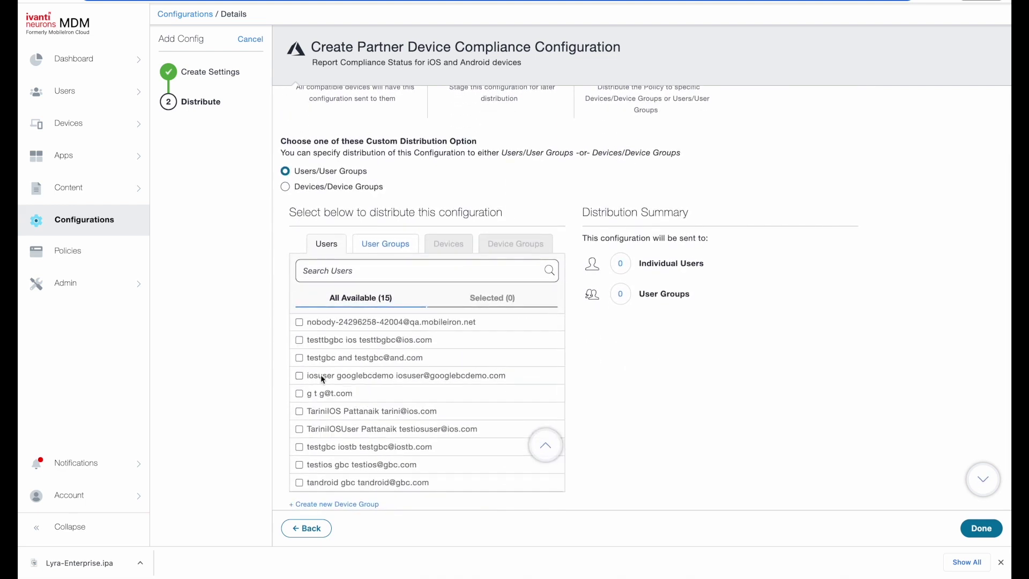
left_click(300, 376)
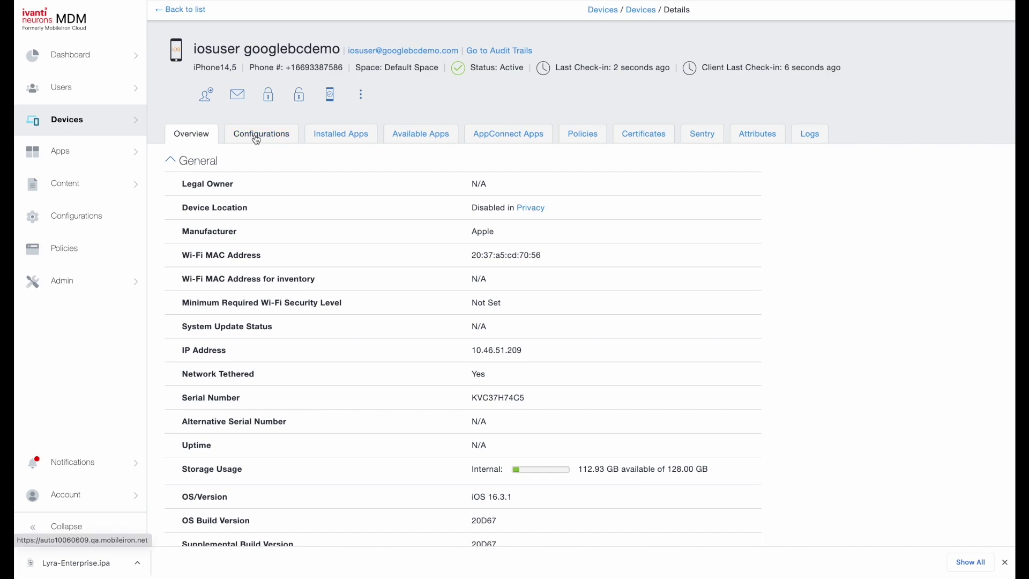
scroll(241, 252, "down", 5)
scroll(242, 250, "down", 5)
scroll(242, 251, "down", 5)
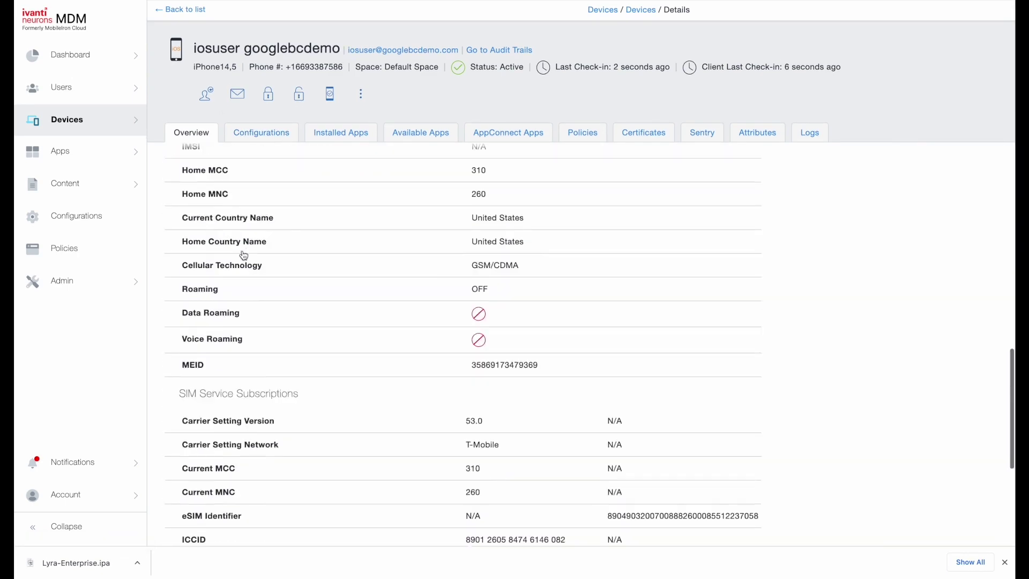
scroll(244, 256, "down", 5)
scroll(244, 256, "down", 1)
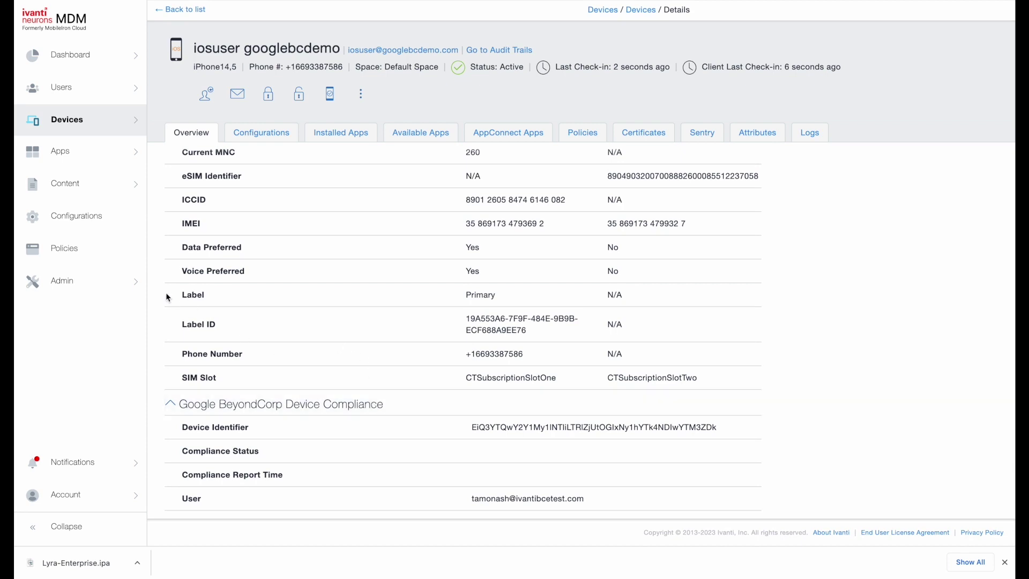
left_click(79, 252)
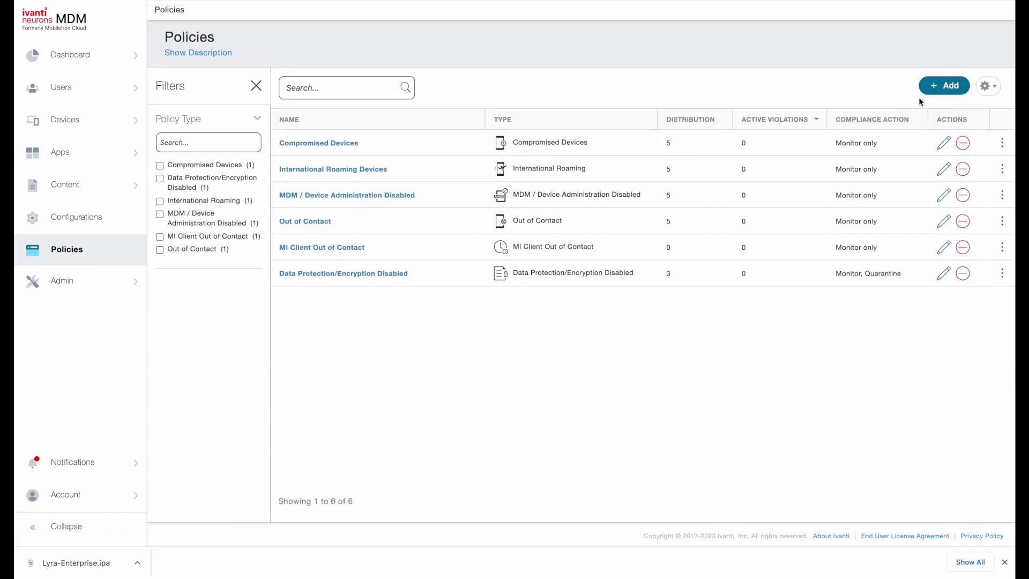
- Add a new custom policy and begin naming it CustomPolicyIos
left_click(945, 86)
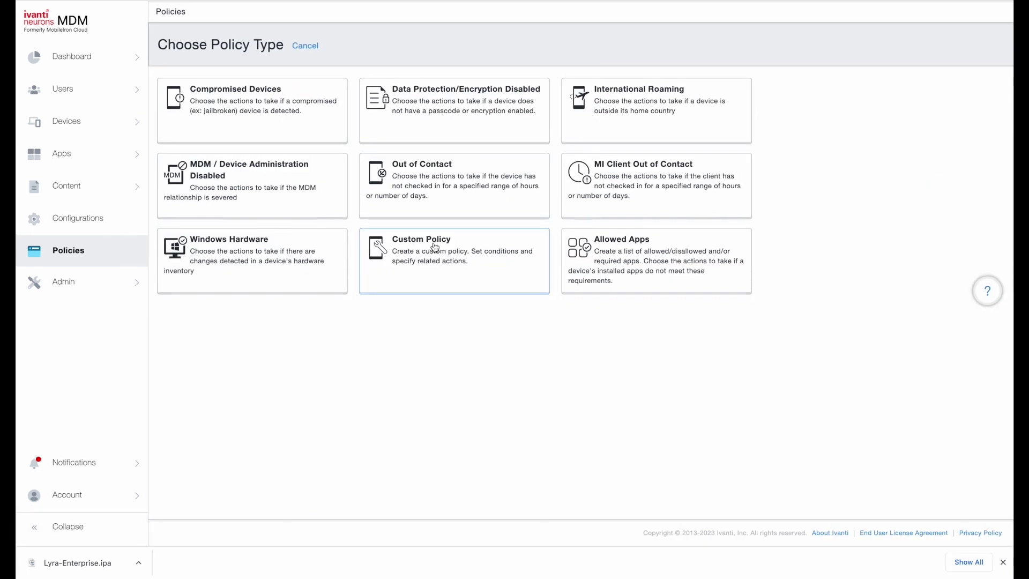
left_click(434, 247)
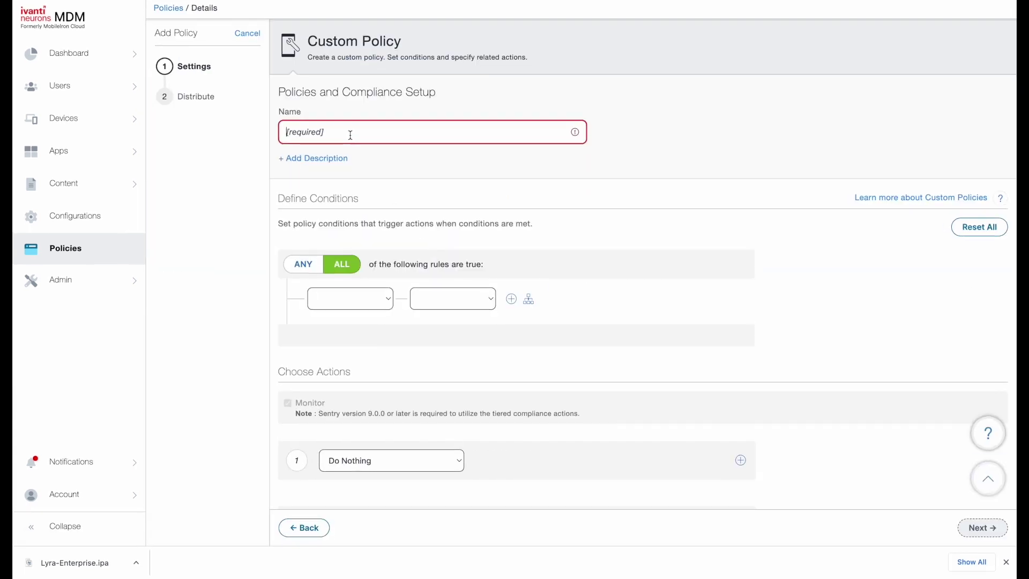
left_click(351, 135)
type("CustomPolicyIos")
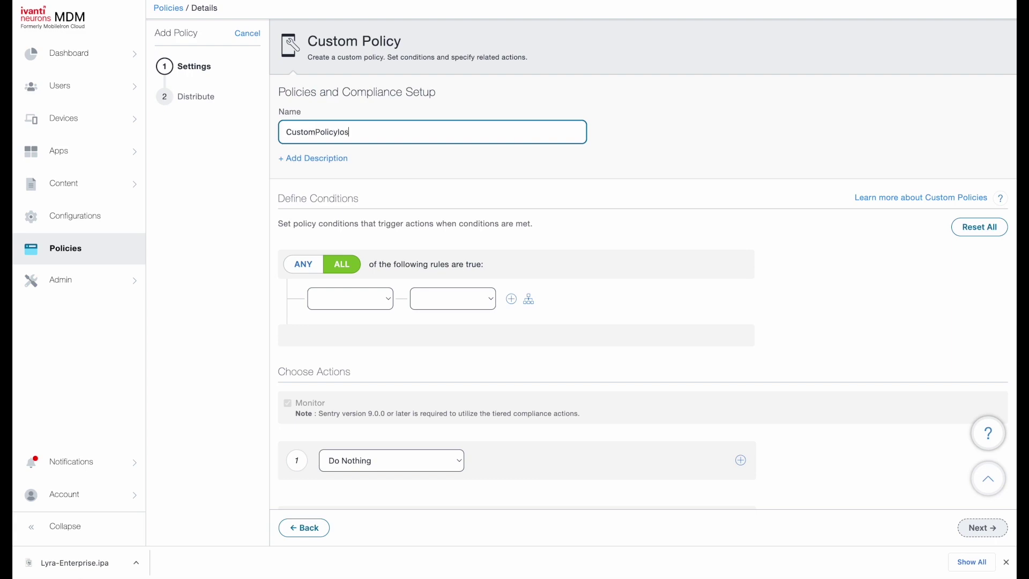
- Set the policy rule to OS Version is less than 17
left_click(350, 298)
scroll(356, 303, "down", 5)
scroll(356, 304, "down", 2)
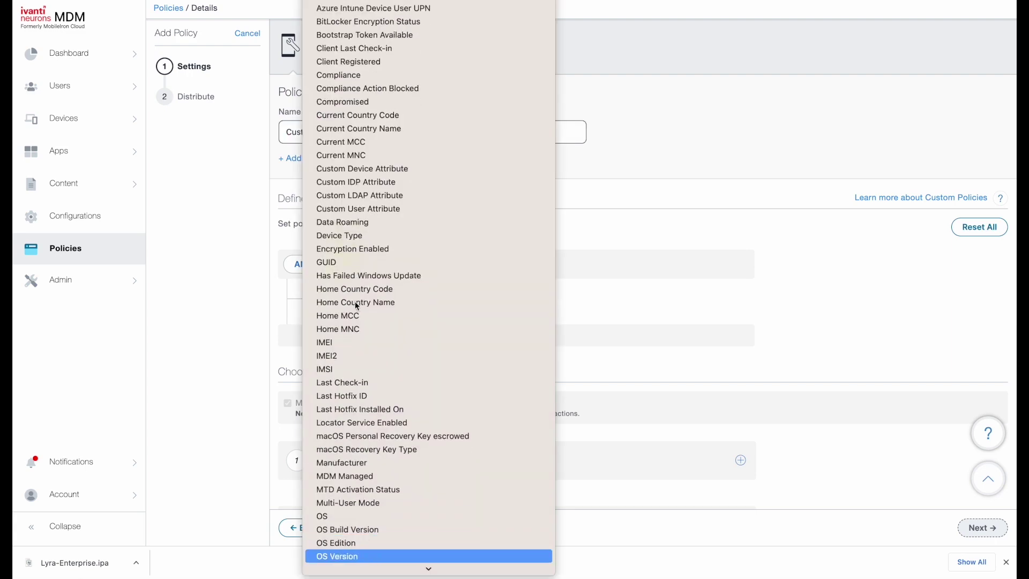
left_click(354, 553)
left_click(459, 298)
left_click(440, 326)
left_click(541, 299)
left_click(527, 322)
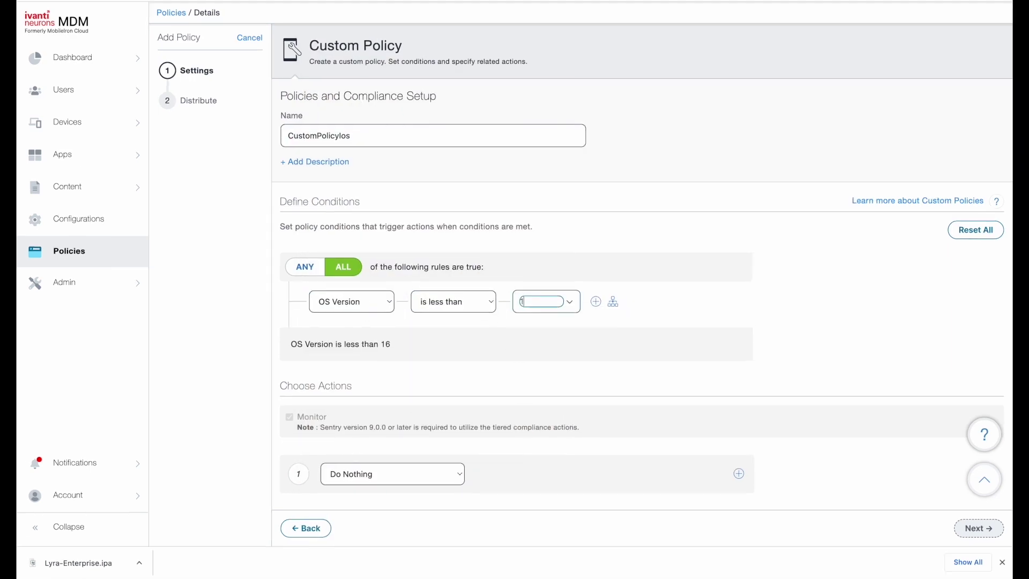
type("7")
- Choose Block as the enforcement action and acknowledge the reset warning
left_click(421, 473)
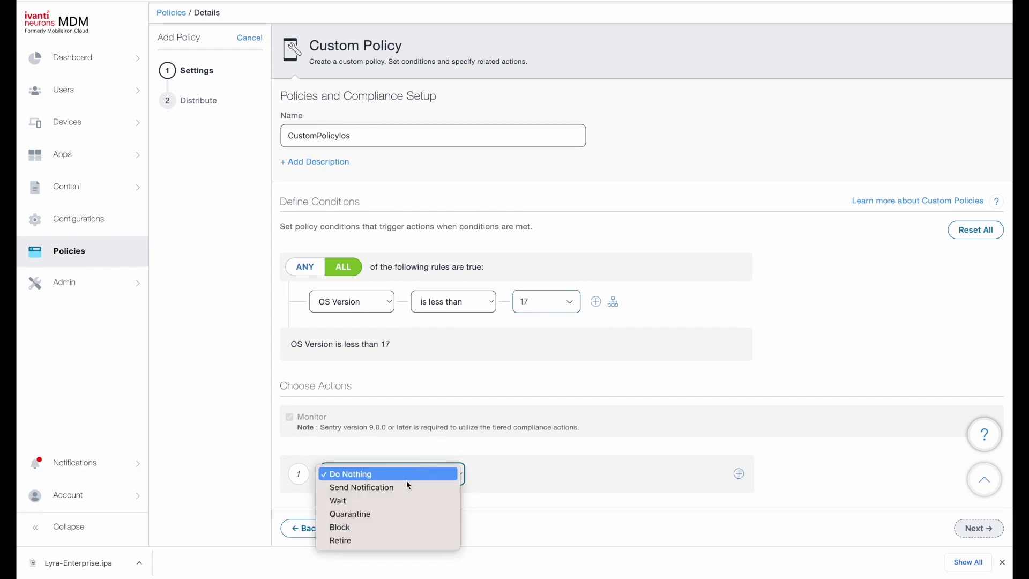
left_click(396, 528)
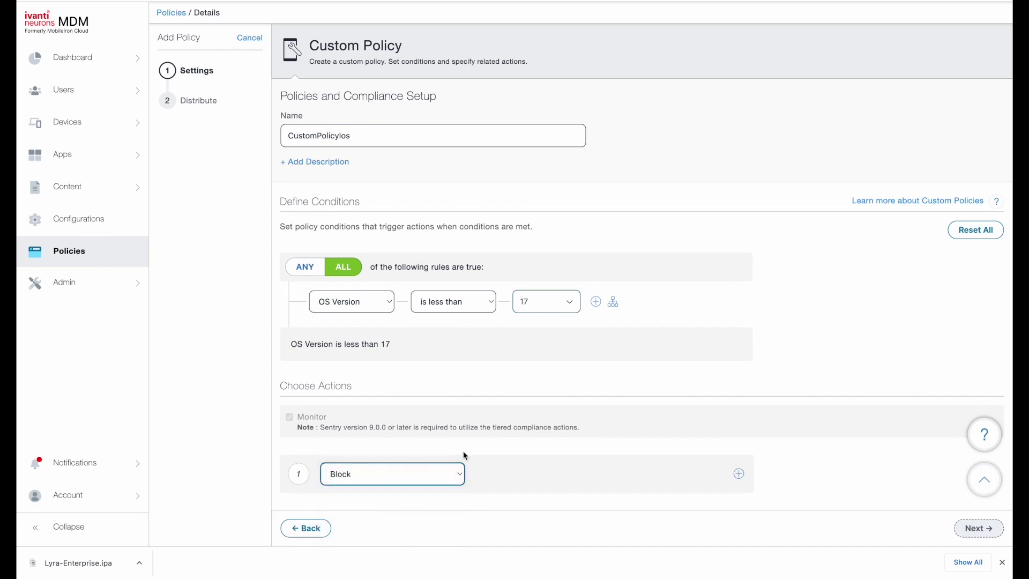
left_click(630, 438)
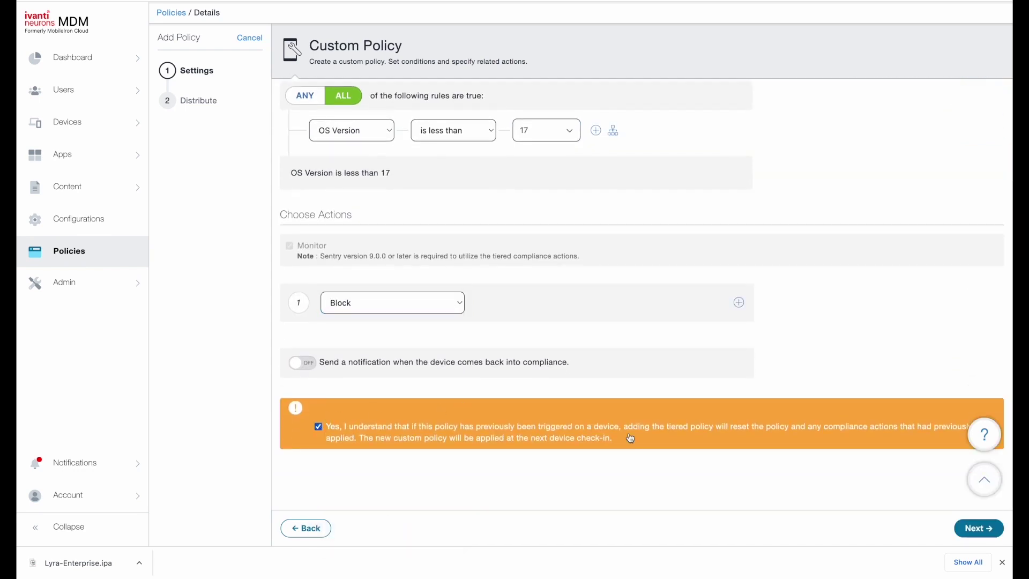
- Distribute the custom policy to iosuser only and save it
left_click(981, 532)
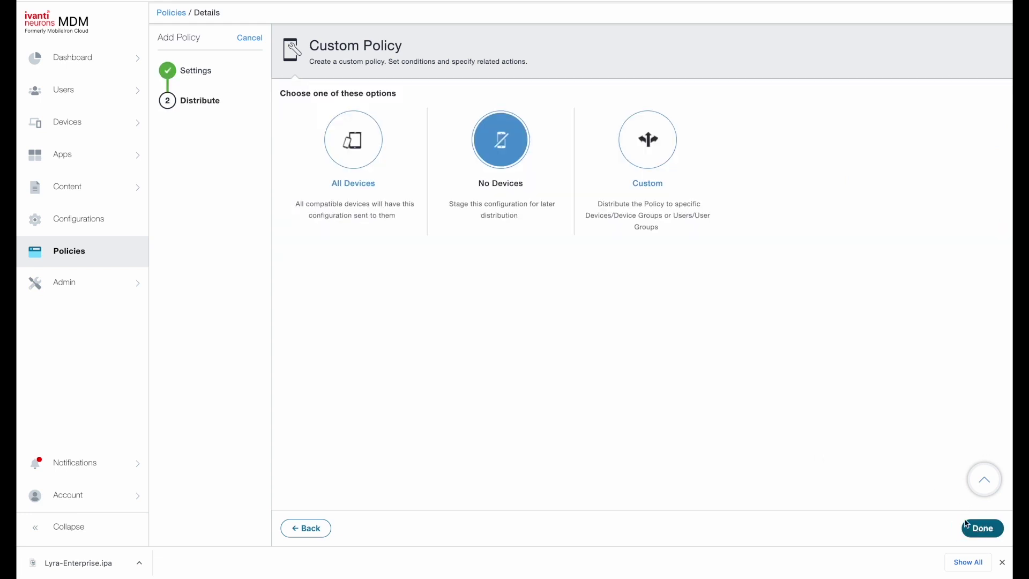
left_click(640, 147)
scroll(425, 395, "down", 3)
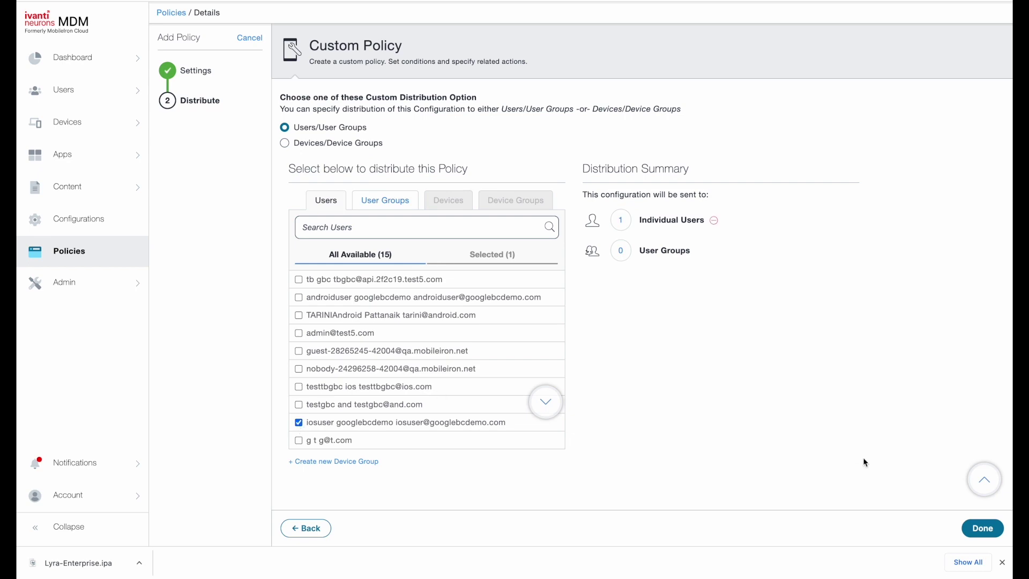
left_click(983, 528)
- Force a check-in on the iosuser googlebcdemo device, then review its Policies and Overview
left_click(69, 122)
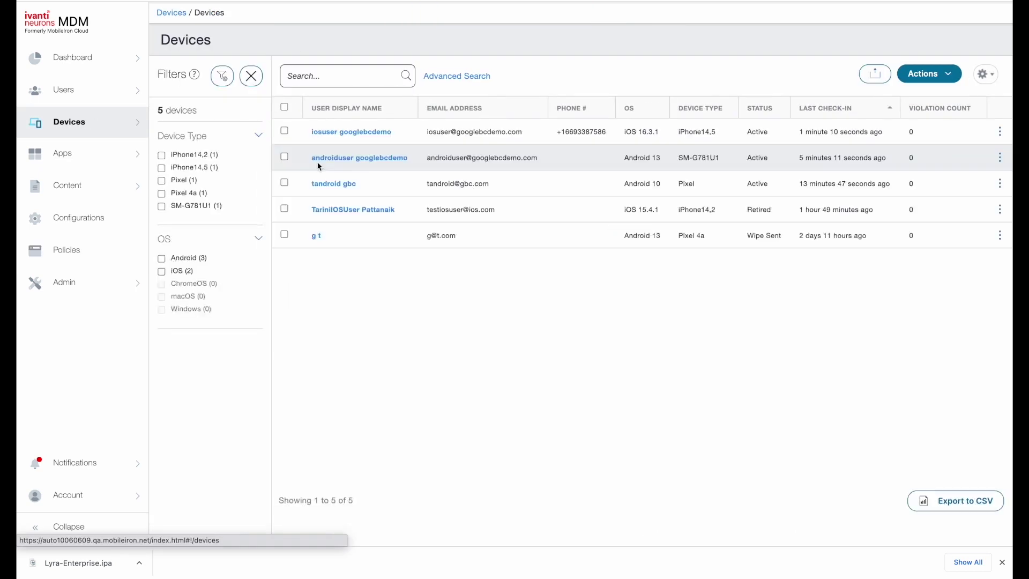
left_click(352, 132)
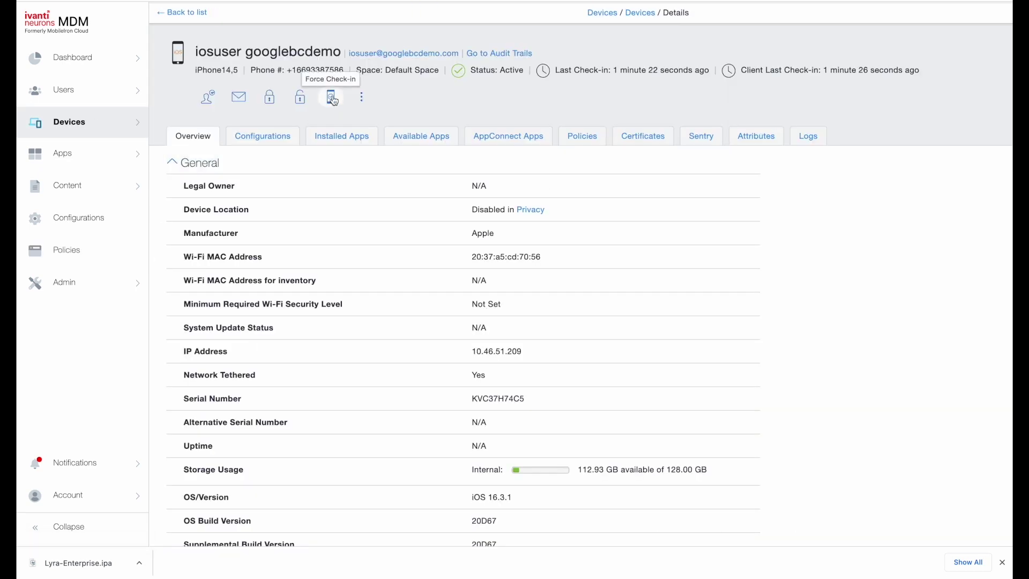
left_click(333, 100)
left_click(651, 130)
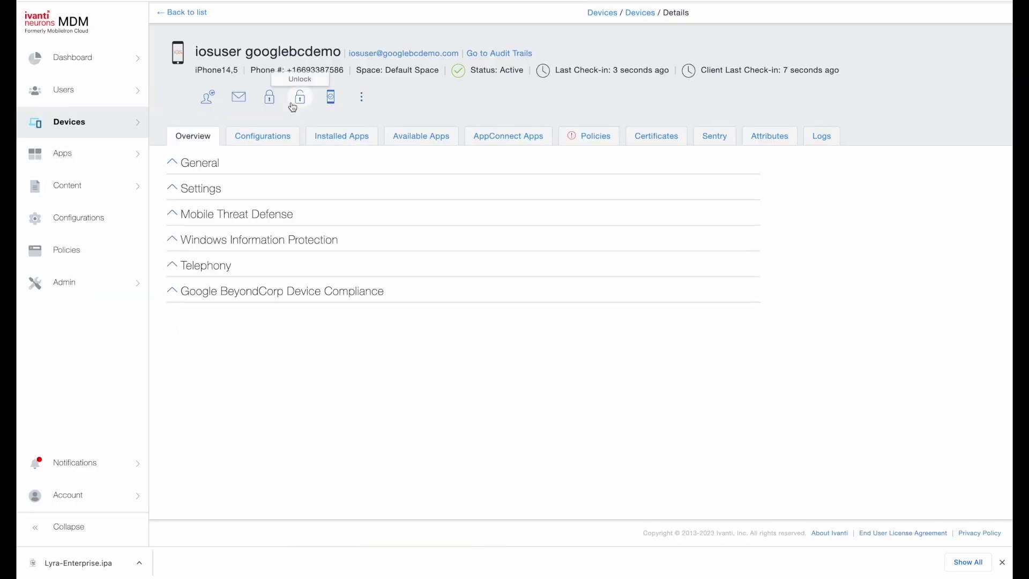
left_click(596, 136)
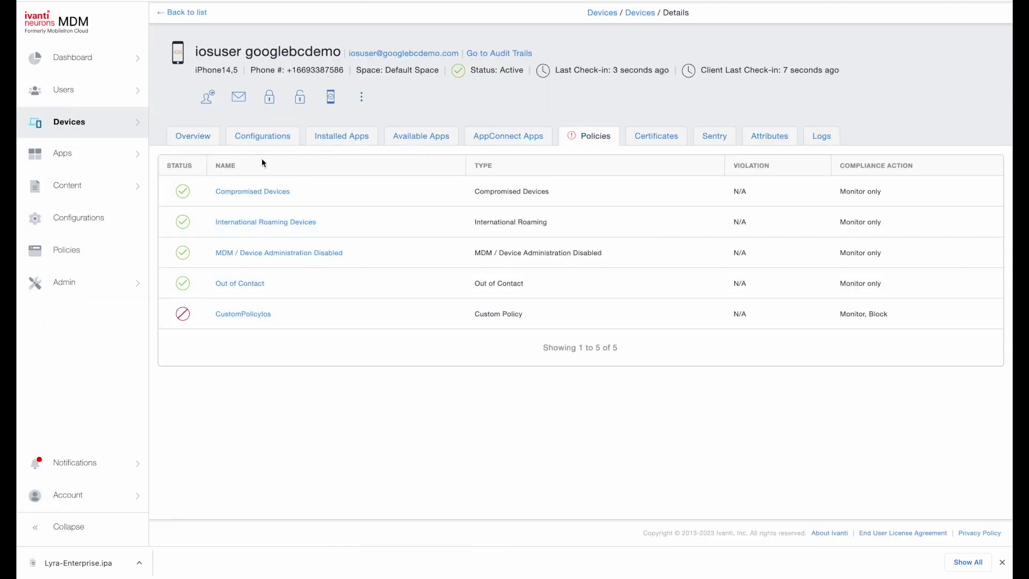
left_click(202, 142)
scroll(295, 299, "down", 3)
scroll(295, 299, "down", 5)
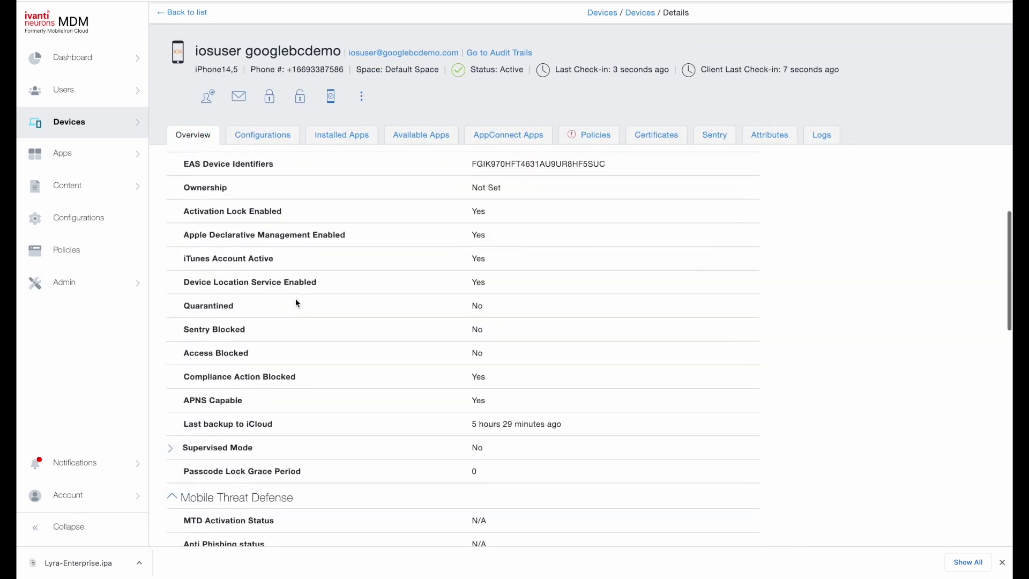
scroll(295, 299, "down", 5)
scroll(294, 299, "down", 5)
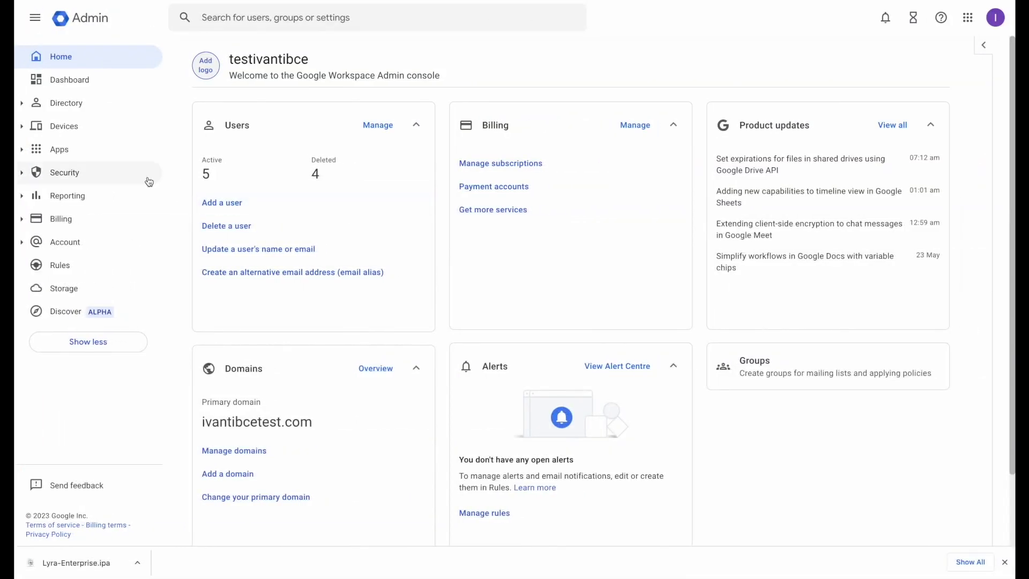
- Open the iPhone 13's Third-party services details and highlight its Non-compliant state
left_click(86, 131)
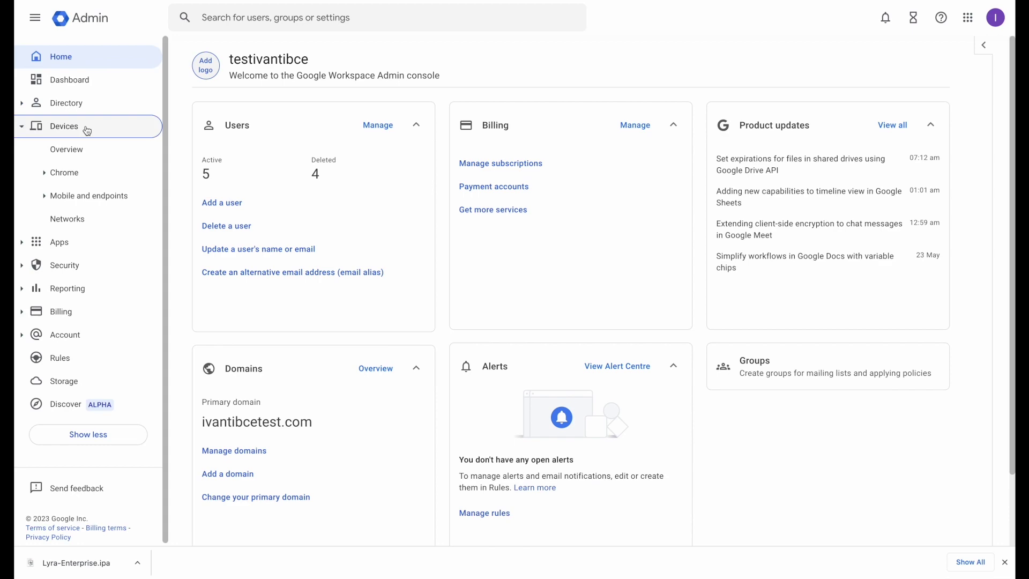
left_click(81, 148)
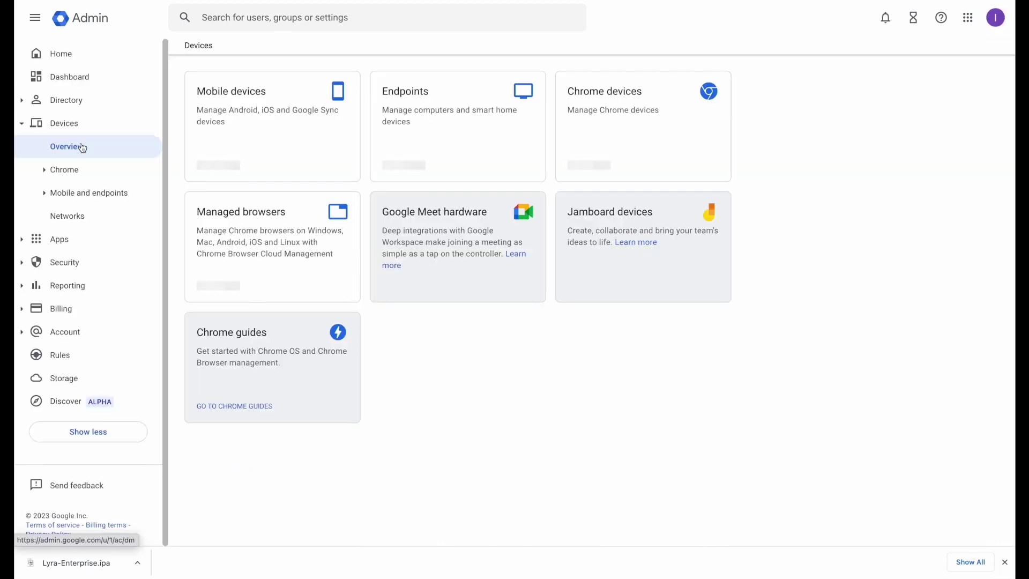
left_click(211, 118)
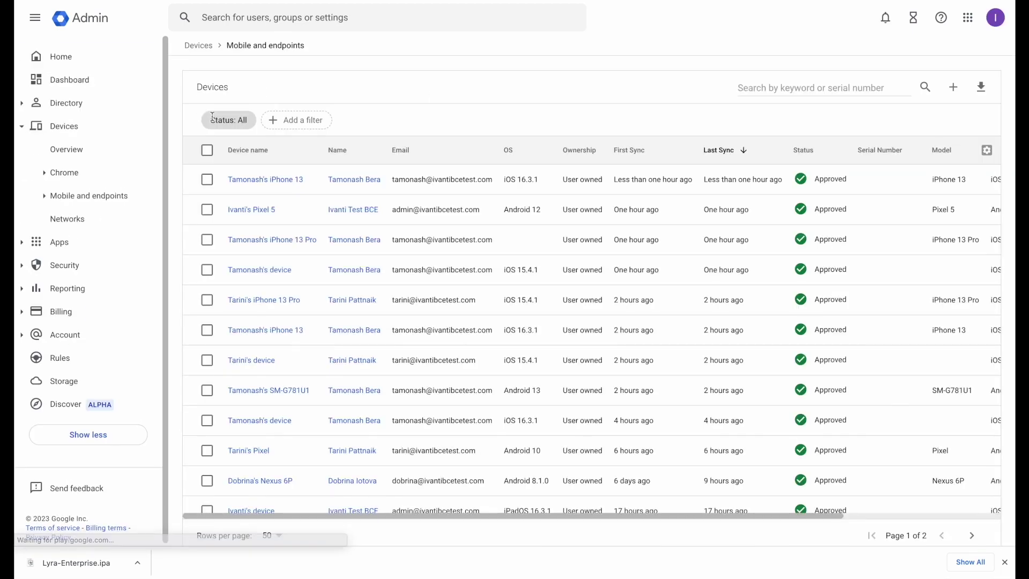
left_click(282, 181)
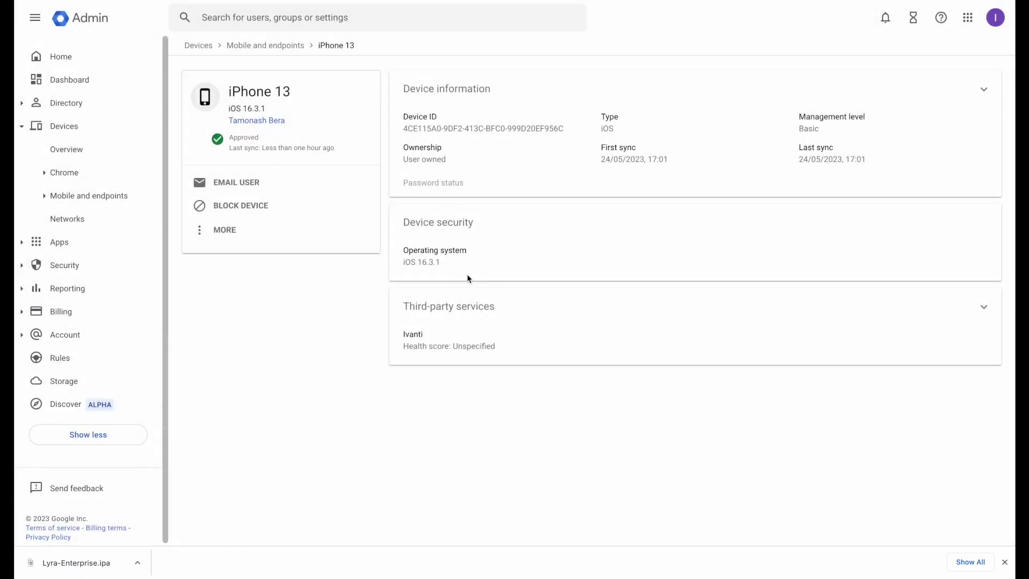
left_click(453, 311)
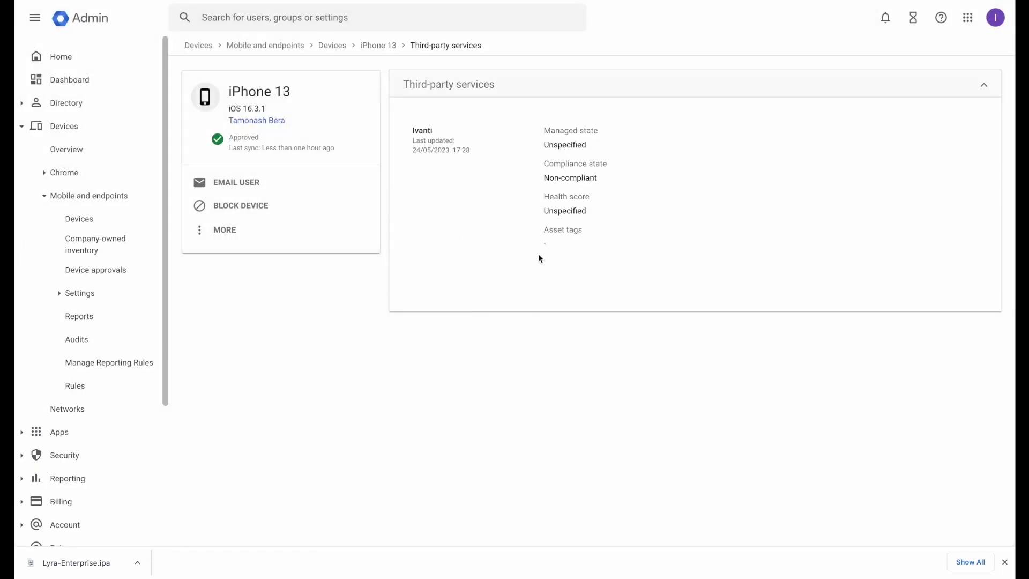
left_click_drag(598, 187, 544, 176)
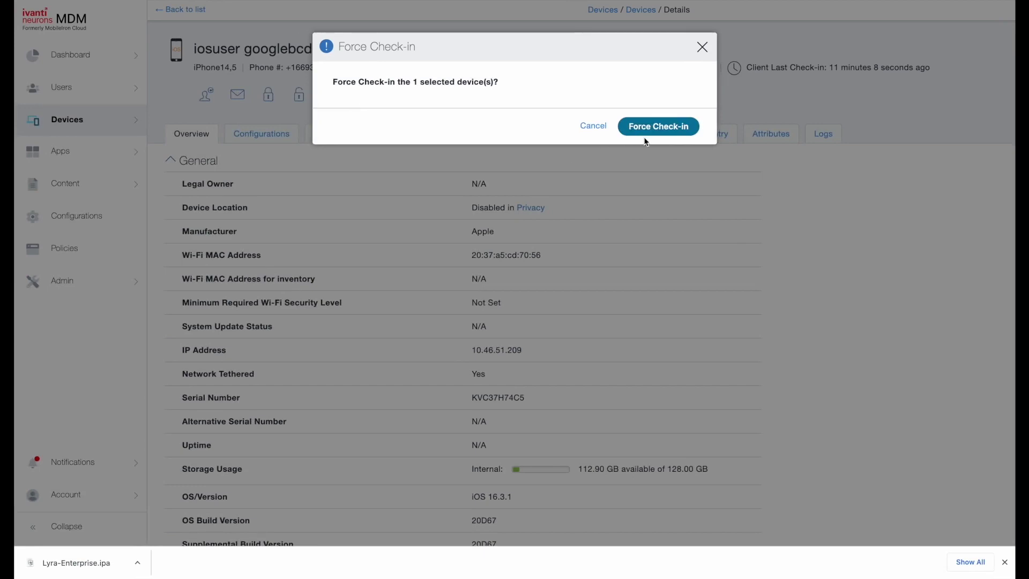
- Confirm a second forced check-in for the iPhone
left_click(646, 132)
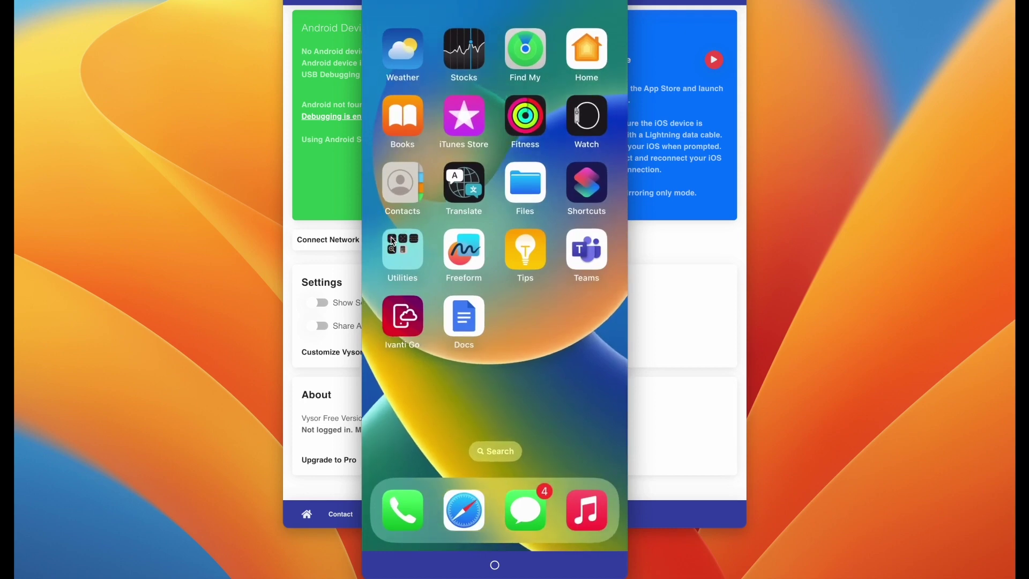
- Reload the Google Admin device page with F5 to fetch fresh compliance data
key("F5")
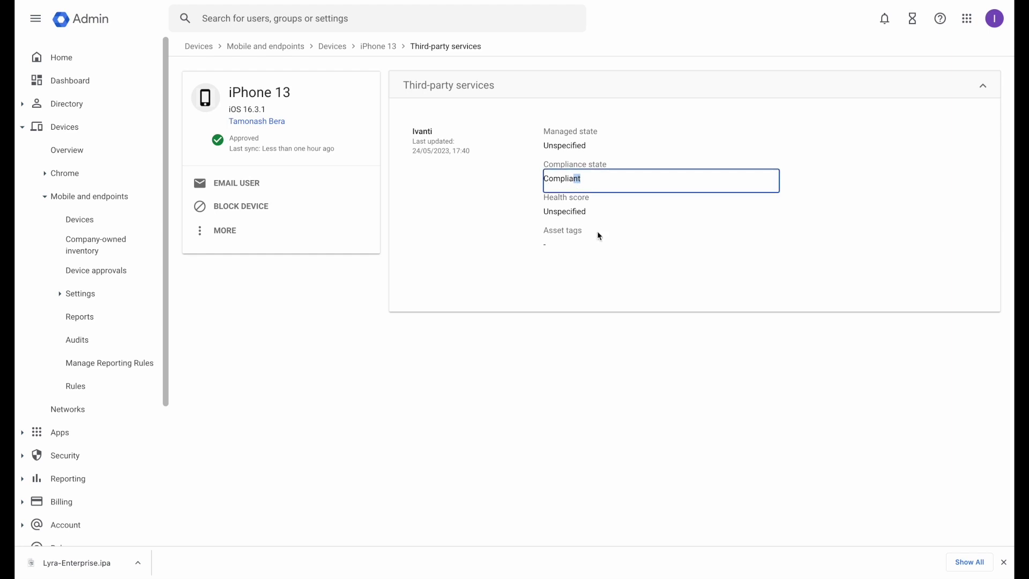
- Clear the text selection around the Compliant state
left_click(612, 342)
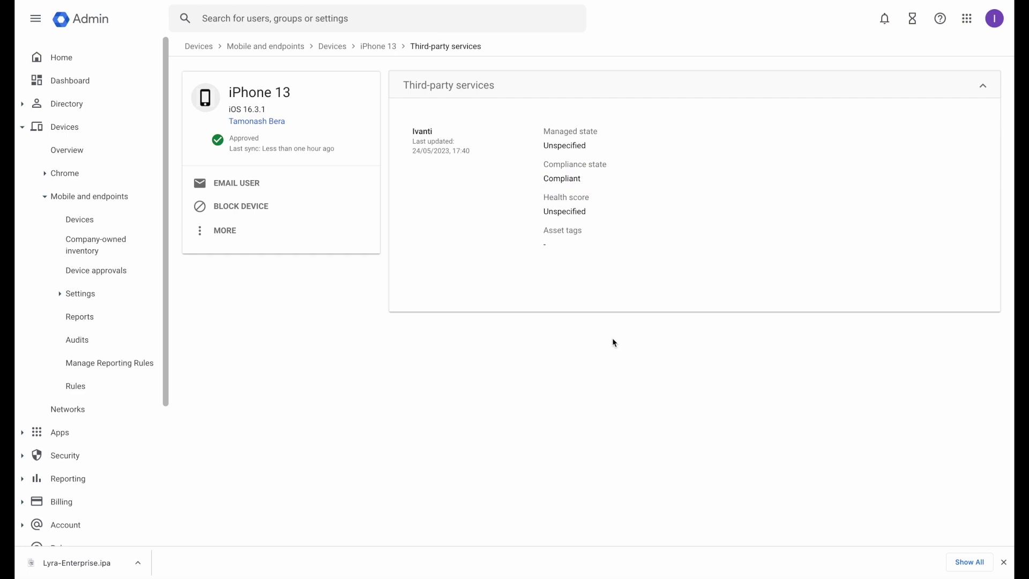